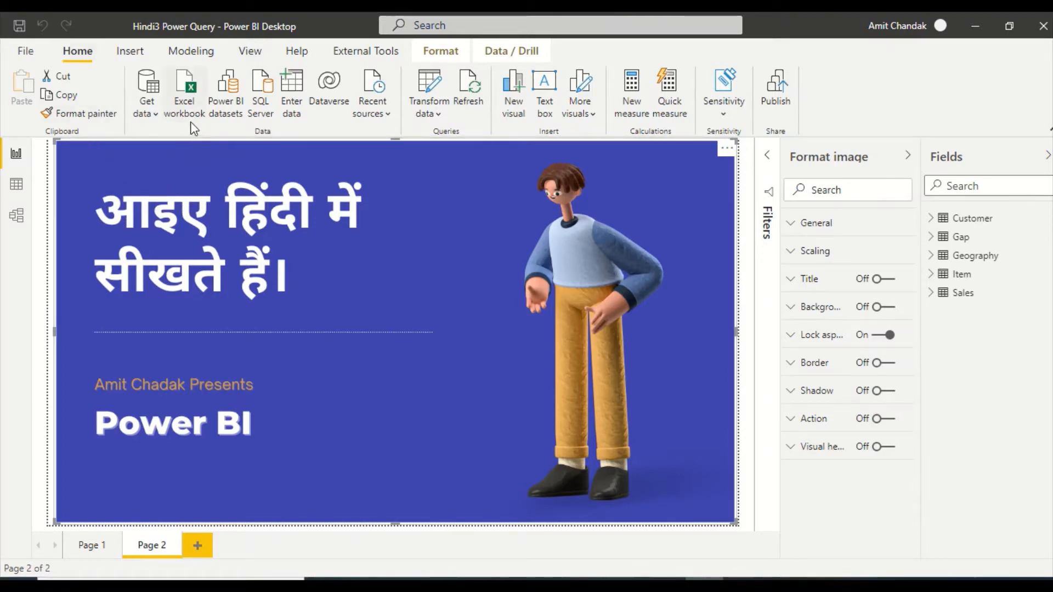
# Load the Pivot and Unpivot sheets from the PivotData Excel workbook into the report
pyautogui.click(185, 106)
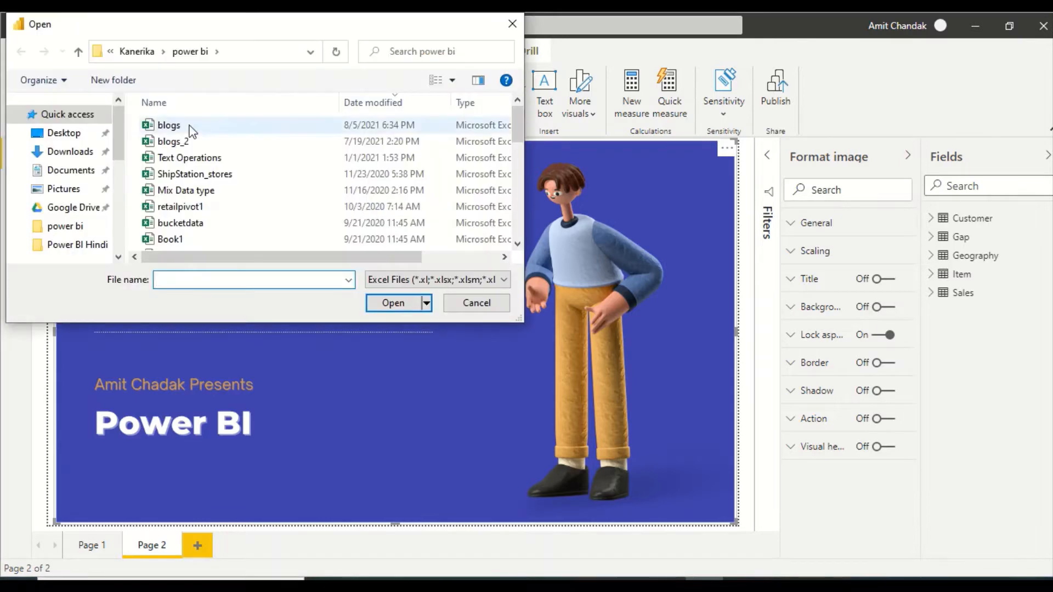
pyautogui.scroll(-5, 190, 130)
pyautogui.scroll(1, 193, 181)
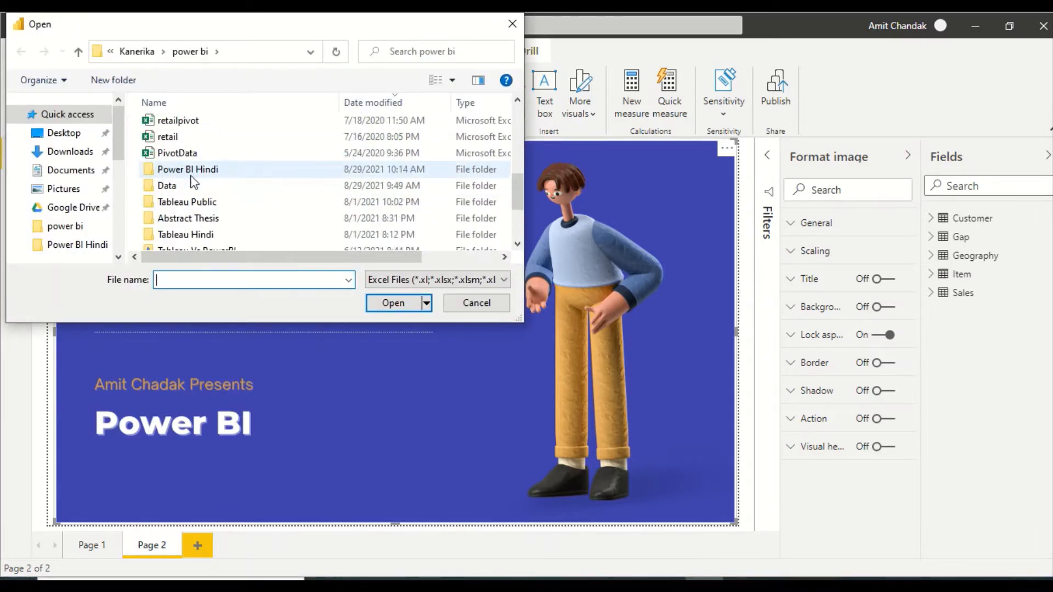
pyautogui.click(178, 153)
pyautogui.click(388, 304)
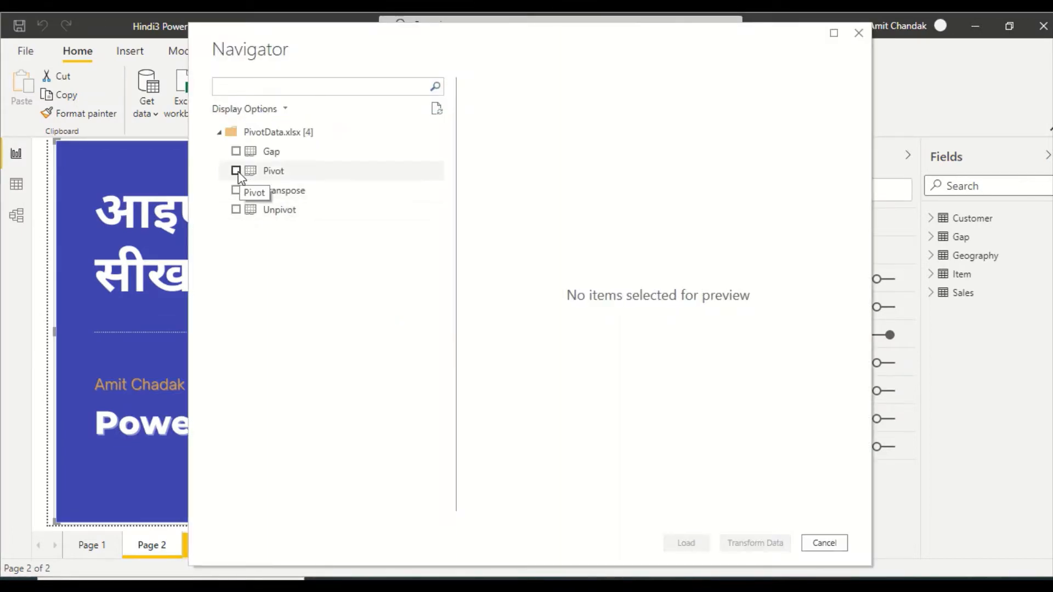
pyautogui.click(236, 172)
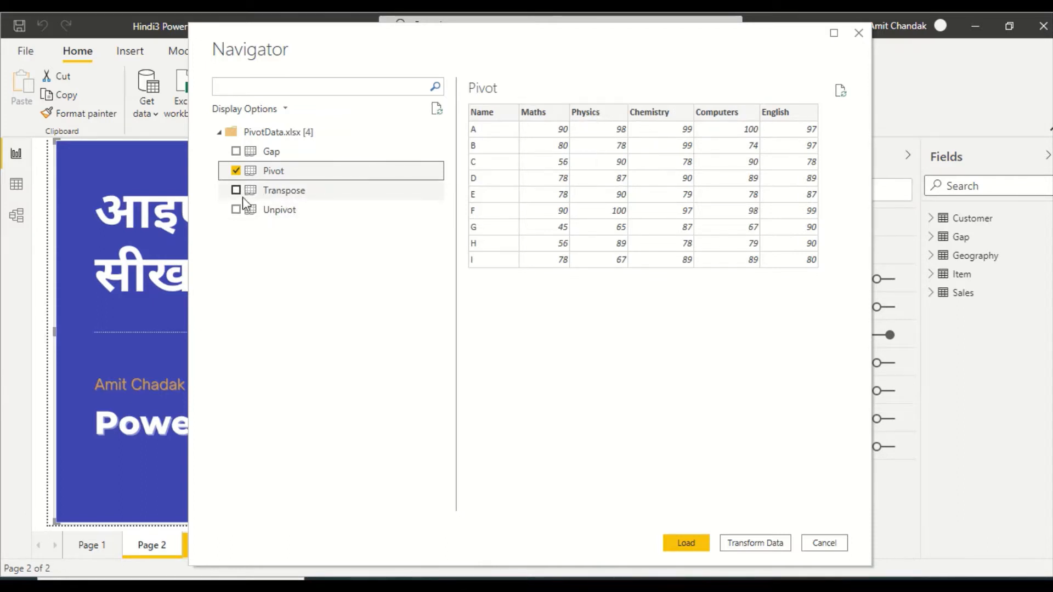
pyautogui.click(235, 211)
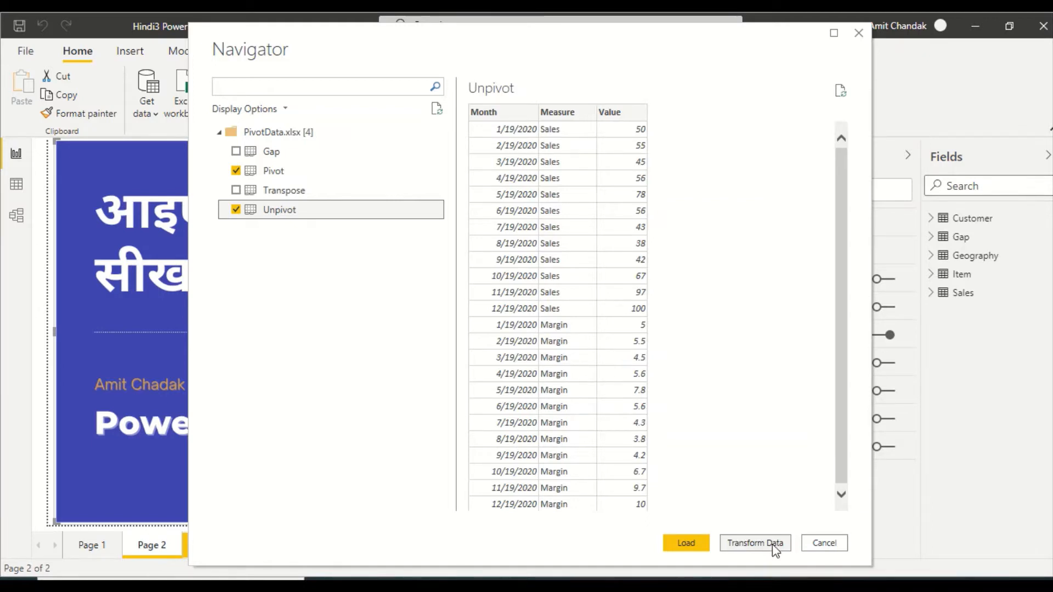
pyautogui.click(683, 546)
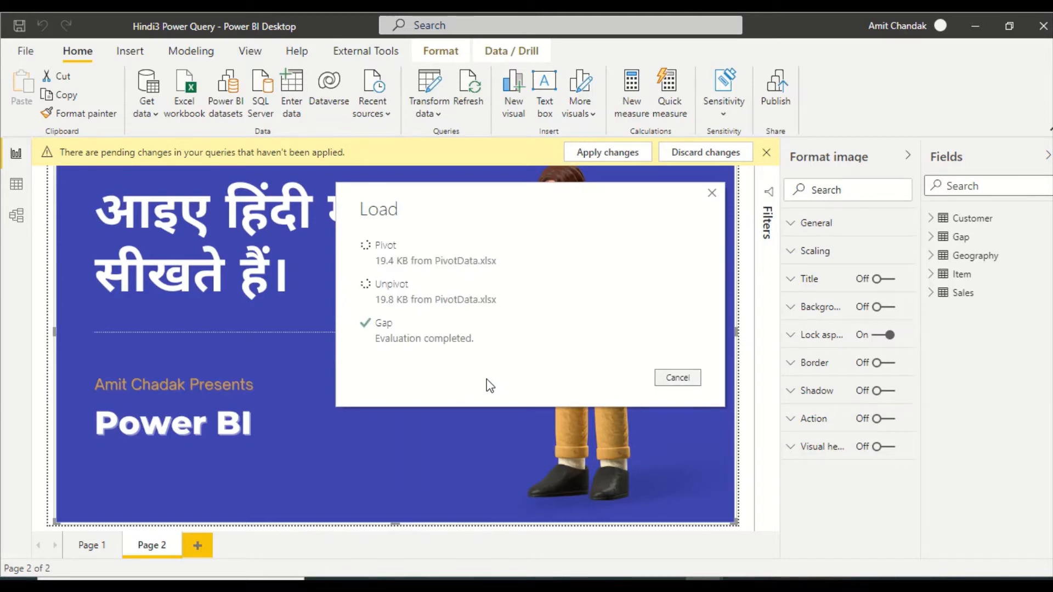
# Open the Power Query Editor to transform the data and display the Pivot query
pyautogui.click(430, 114)
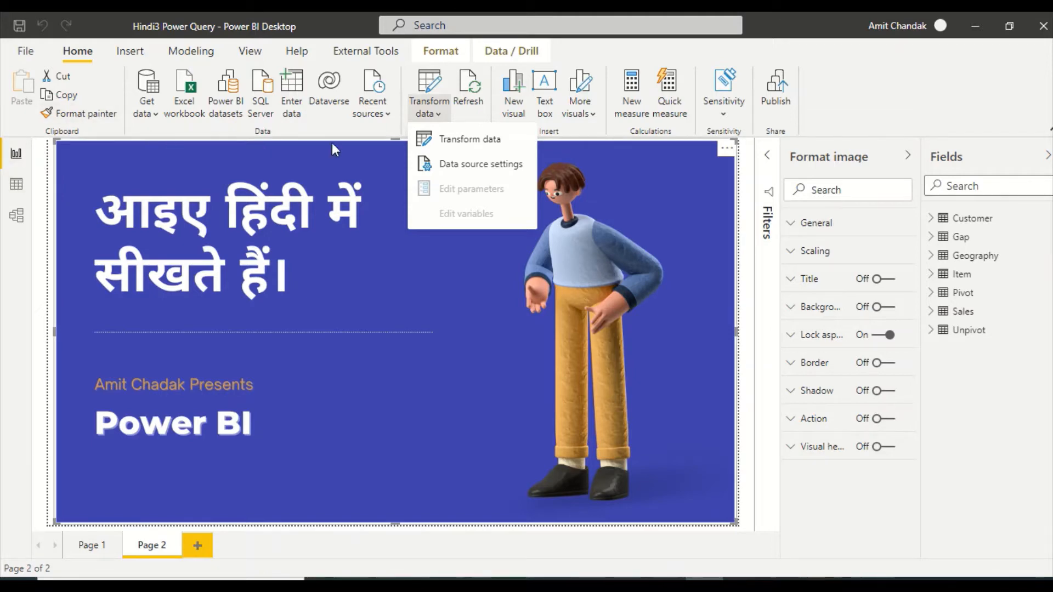
pyautogui.click(472, 143)
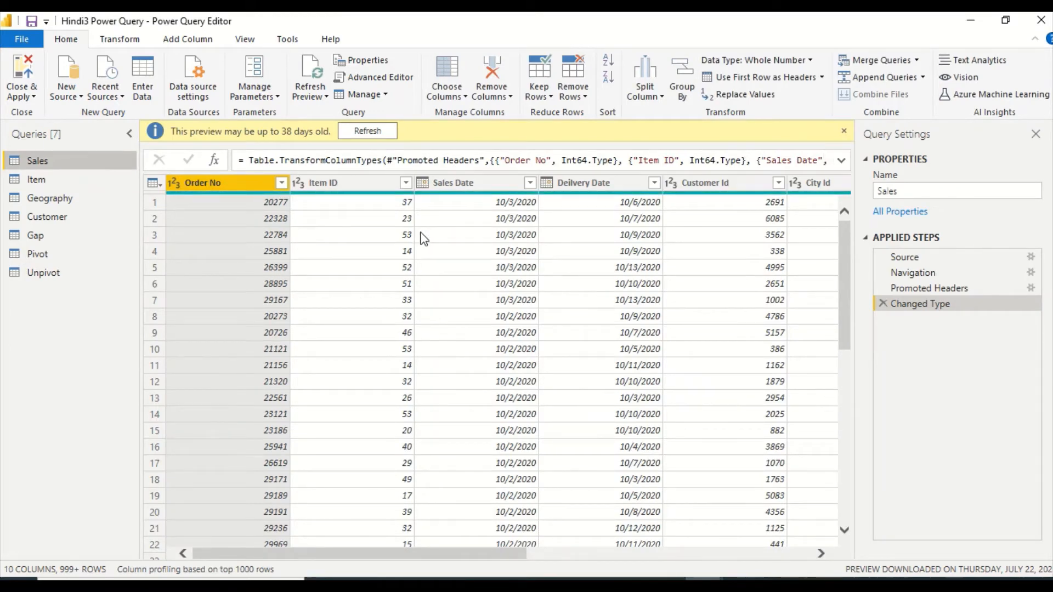
pyautogui.click(45, 258)
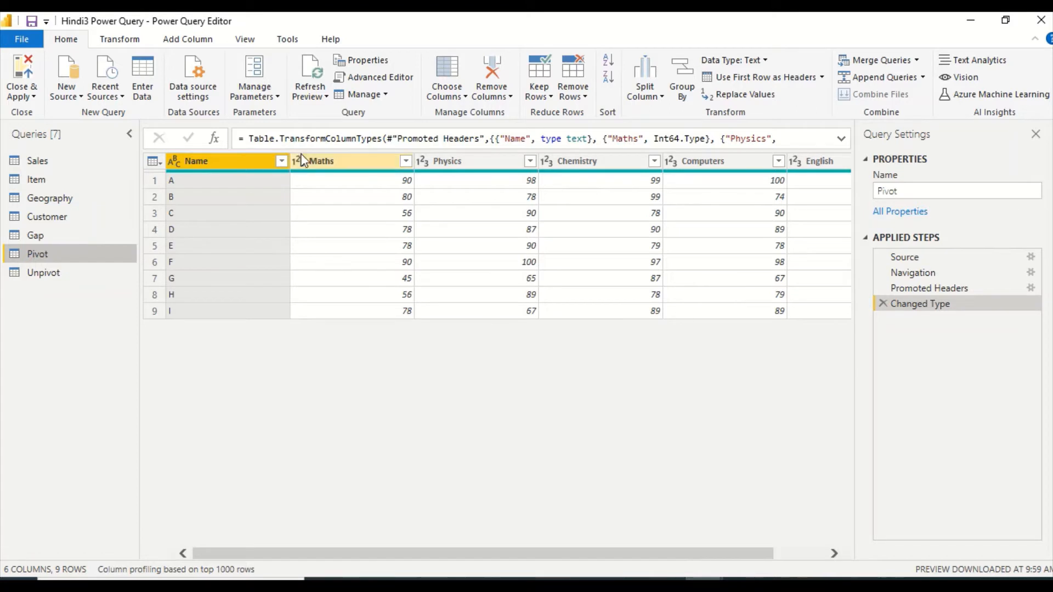
# Unpivot the Maths, Physics, Chemistry, Computers and English columns of the Pivot query with Unpivot Columns
pyautogui.click(334, 163)
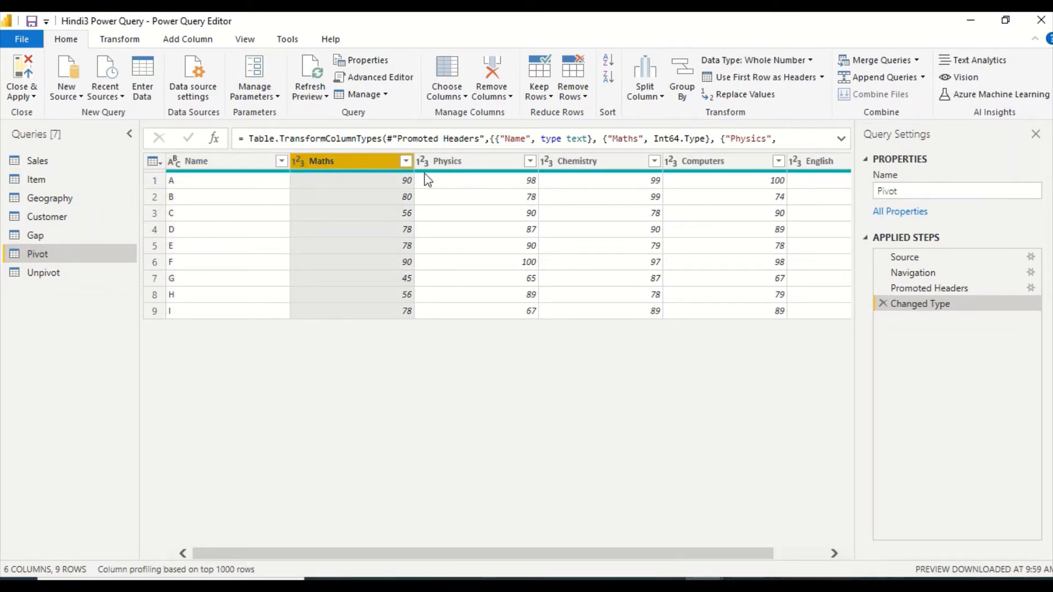
pyautogui.keyDown('shift'); pyautogui.click(834, 162); pyautogui.keyUp('shift')
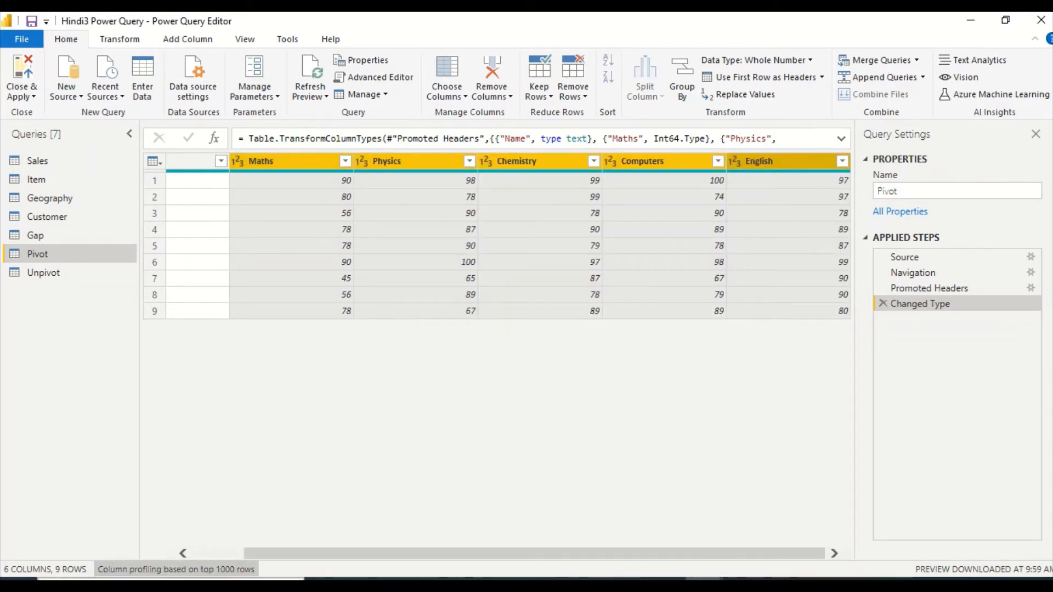
pyautogui.click(202, 553)
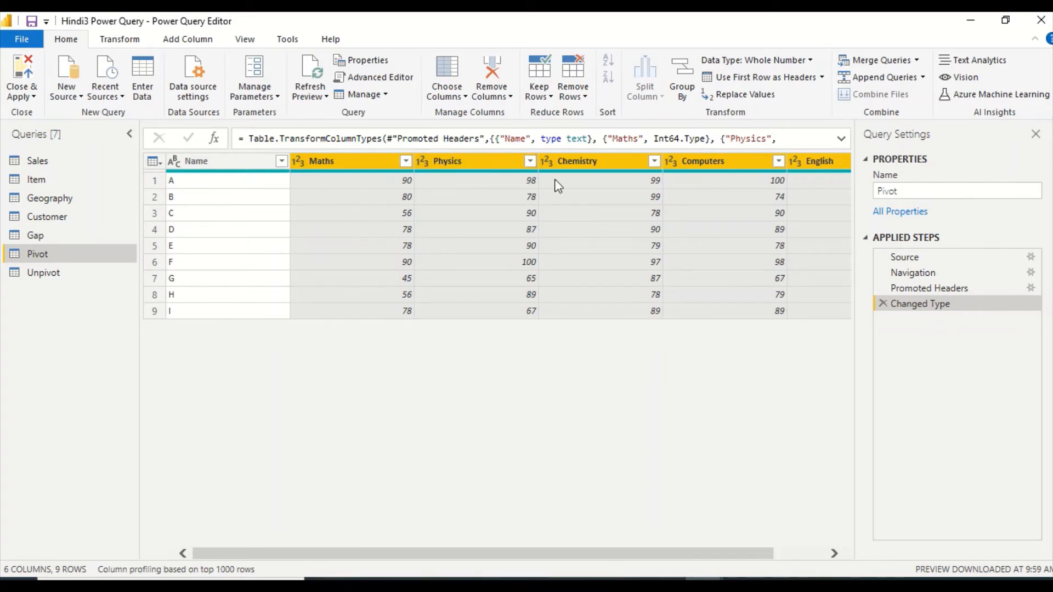
pyautogui.click(349, 163)
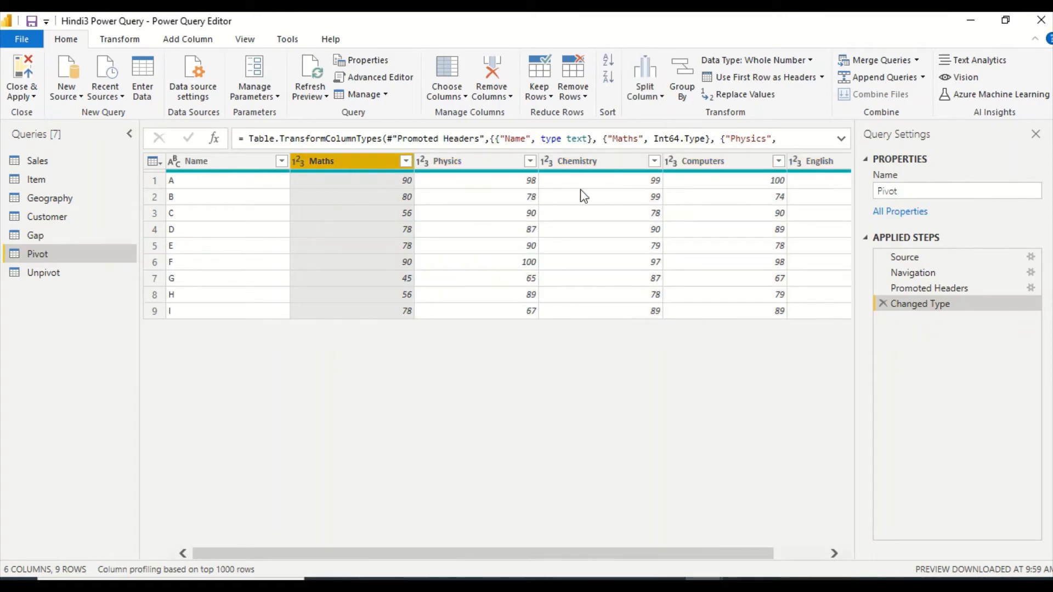
pyautogui.keyDown('ctrl'); pyautogui.click(595, 162); pyautogui.keyUp('ctrl')
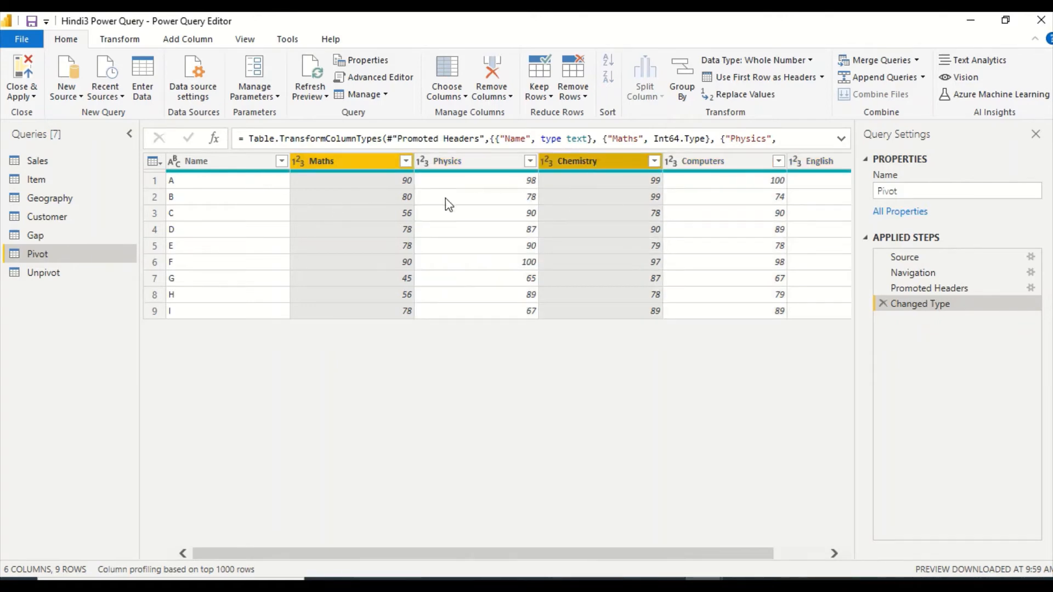
pyautogui.click(351, 163)
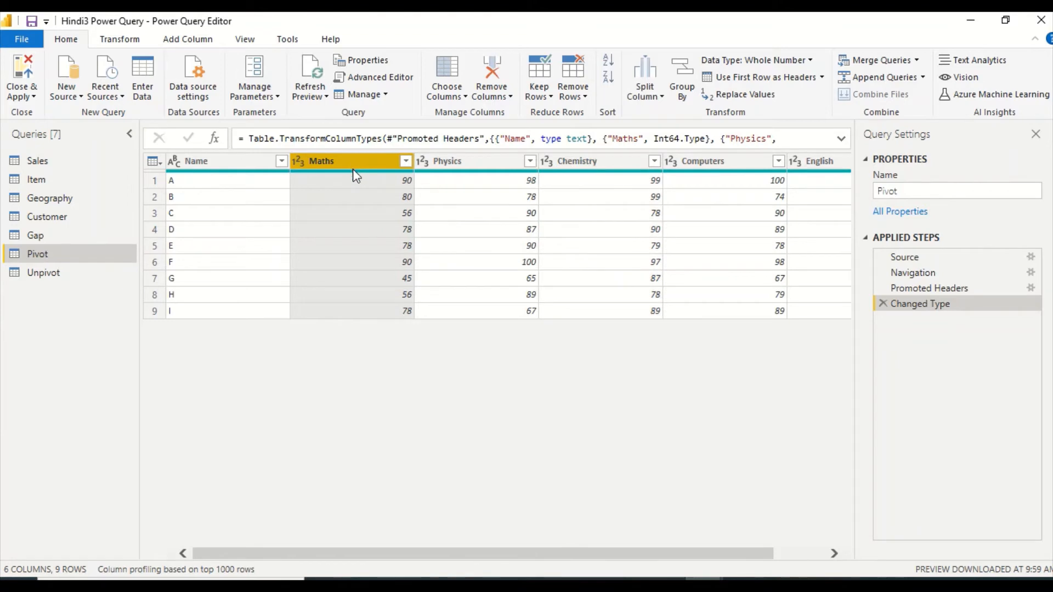
pyautogui.keyDown('shift'); pyautogui.click(599, 163); pyautogui.keyUp('shift')
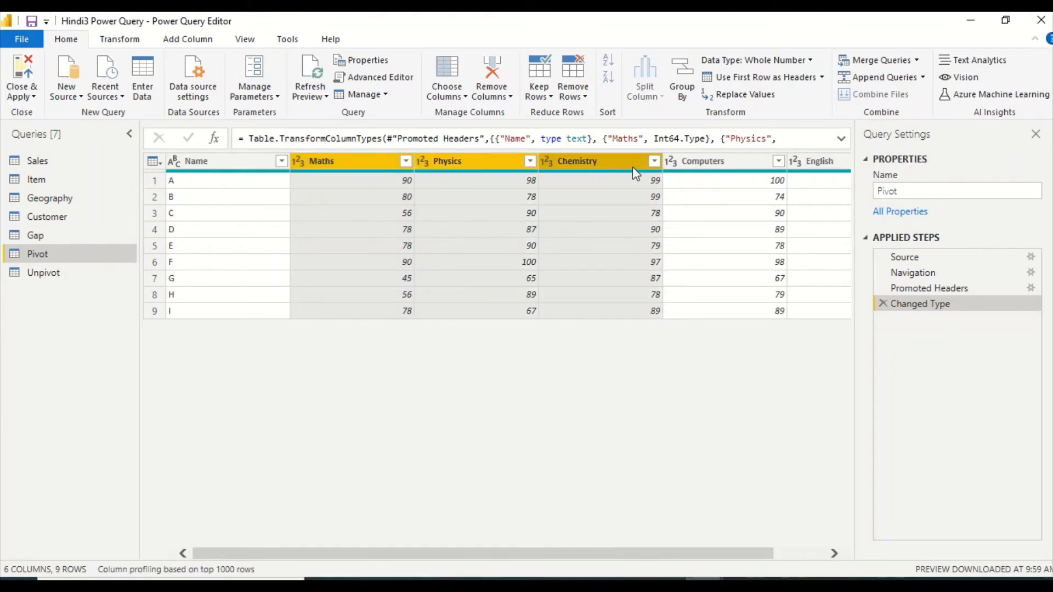
pyautogui.keyDown('shift'); pyautogui.click(823, 162); pyautogui.keyUp('shift')
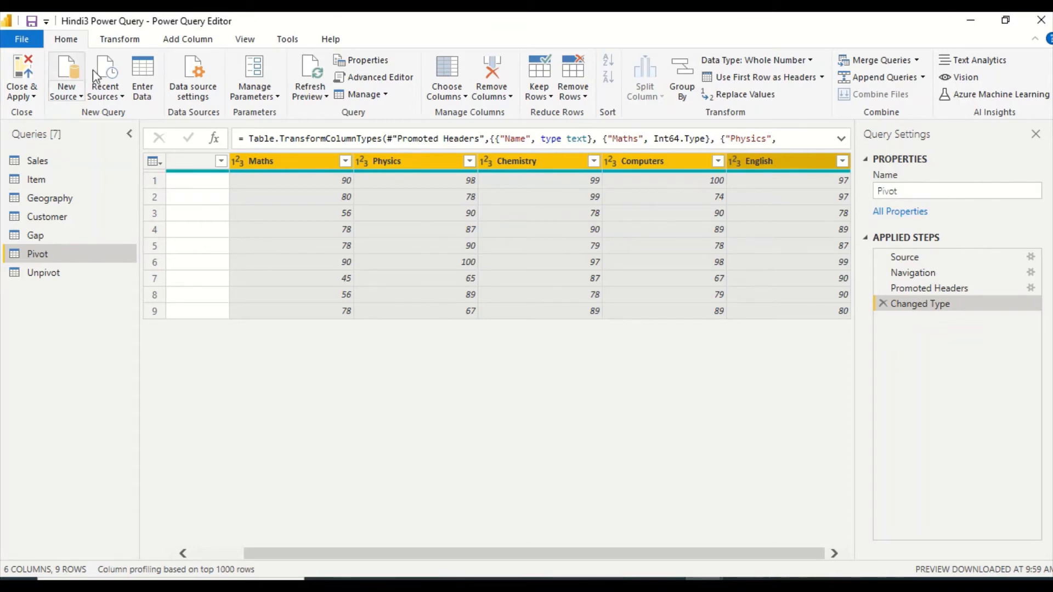
pyautogui.click(117, 41)
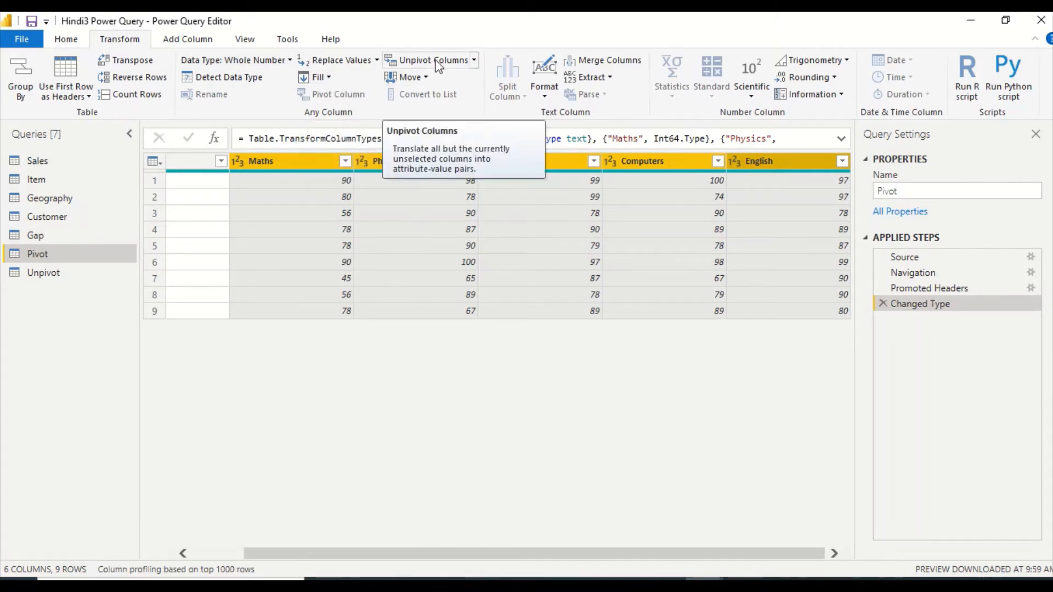
pyautogui.click(473, 61)
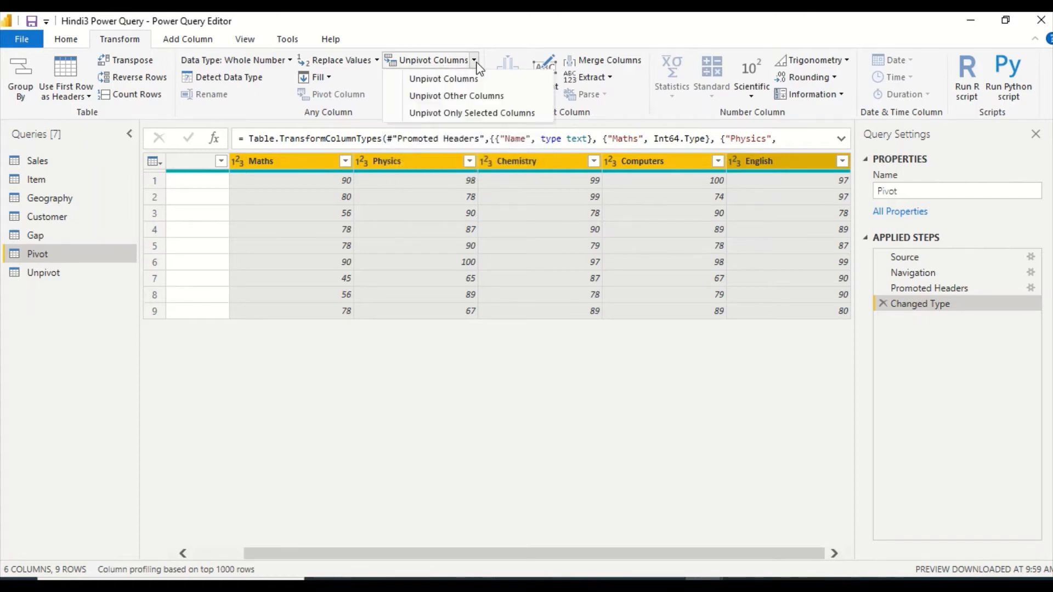
pyautogui.click(453, 81)
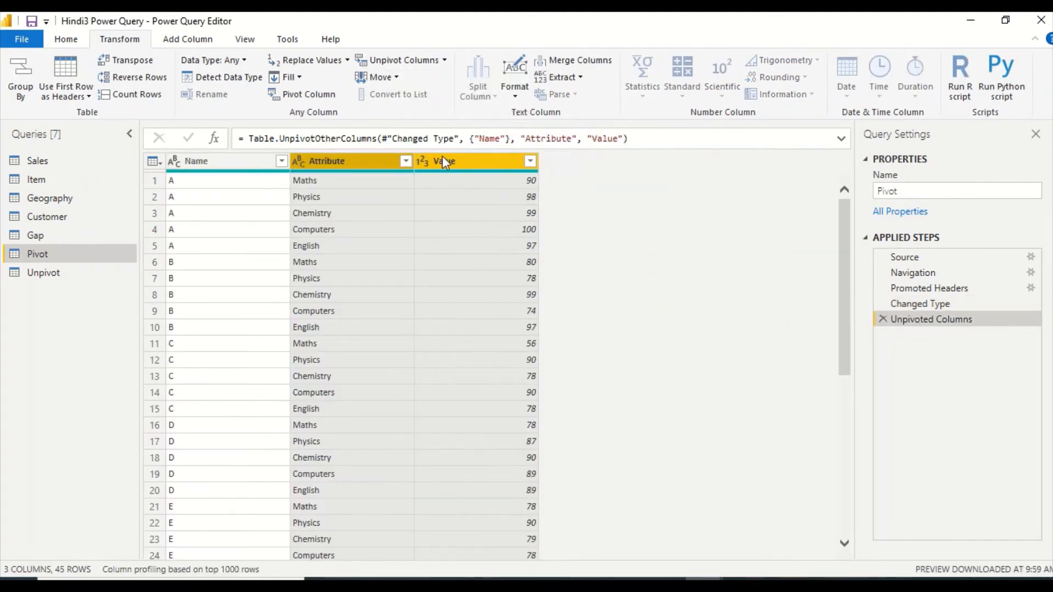
# Delete the Unpivoted Columns step from the Pivot query
pyautogui.doubleClick(338, 163)
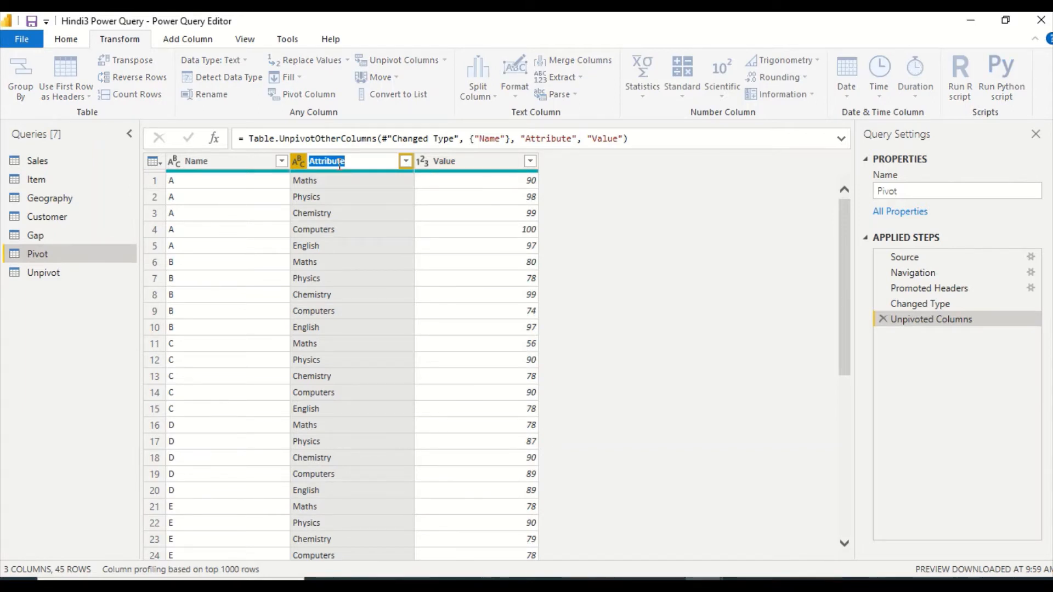
pyautogui.press('Return')
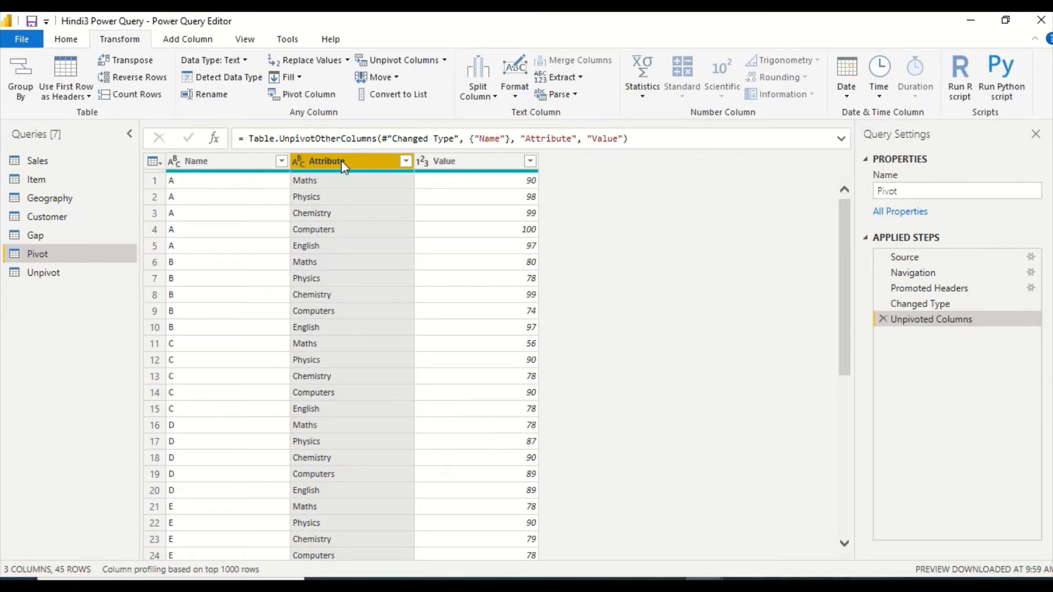
pyautogui.keyDown('ctrl'); pyautogui.click(443, 165); pyautogui.keyUp('ctrl')
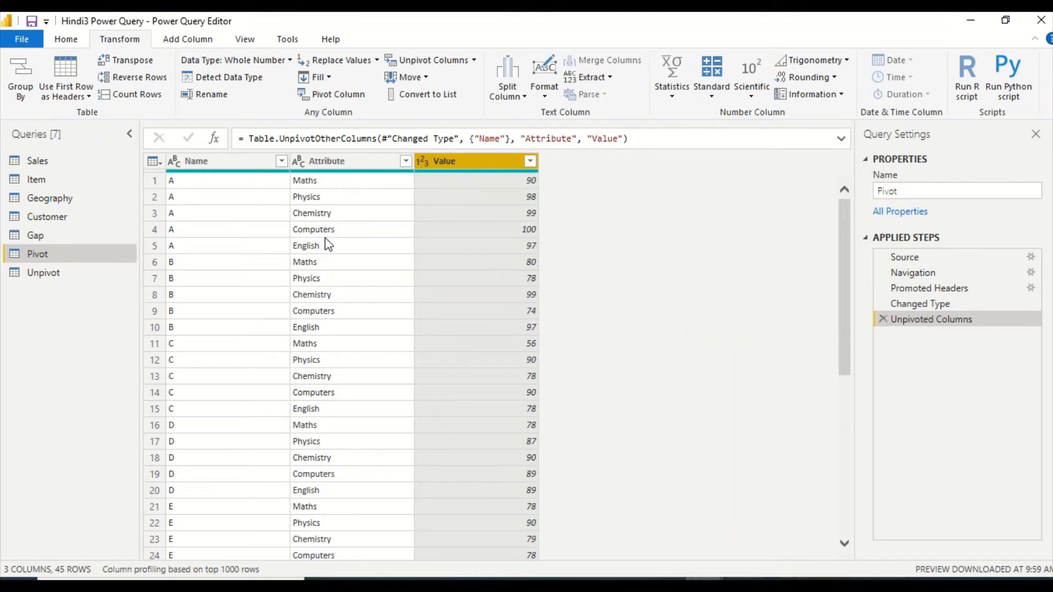
pyautogui.click(883, 320)
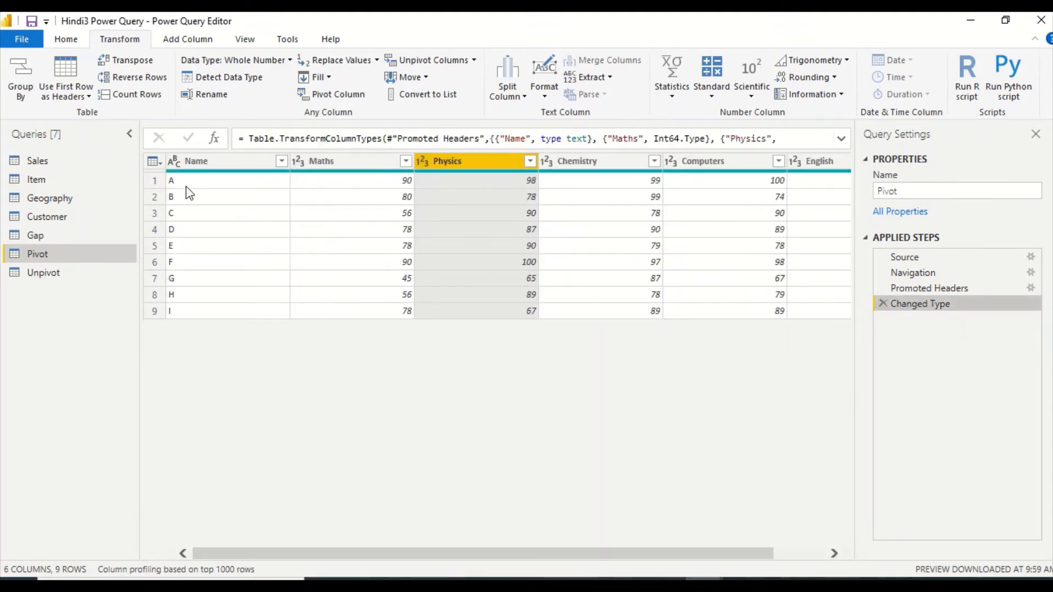
# Unpivot all columns of the Pivot query except Name, using Unpivot Other Columns
pyautogui.click(196, 164)
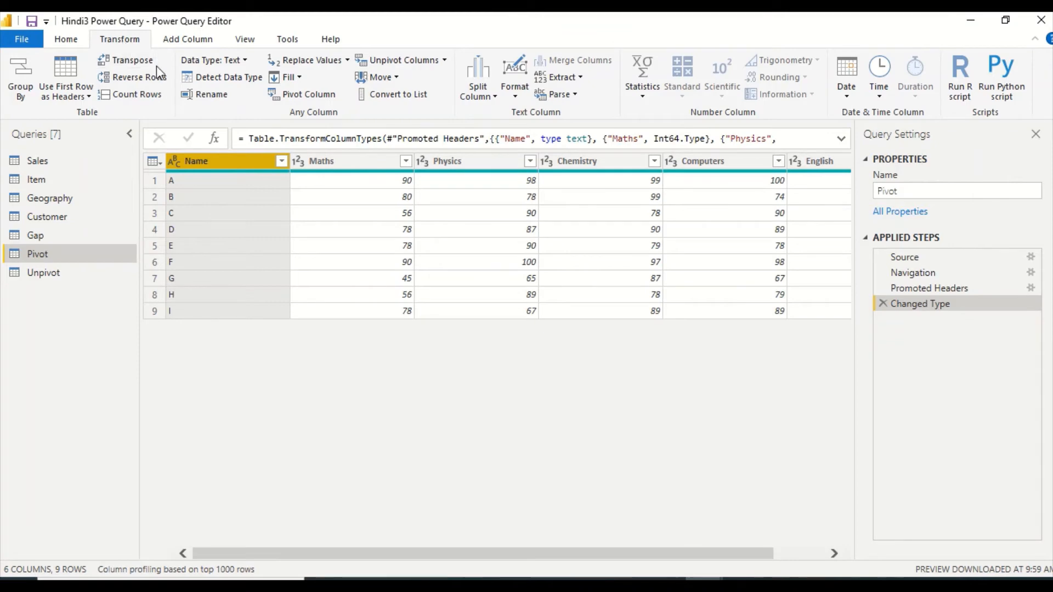
pyautogui.click(445, 62)
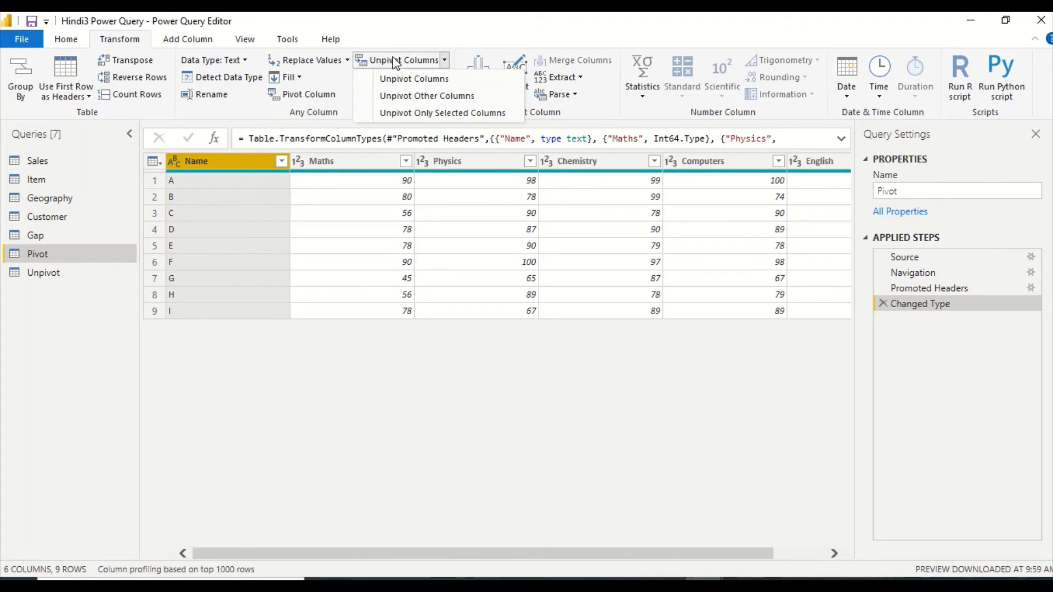
pyautogui.click(390, 97)
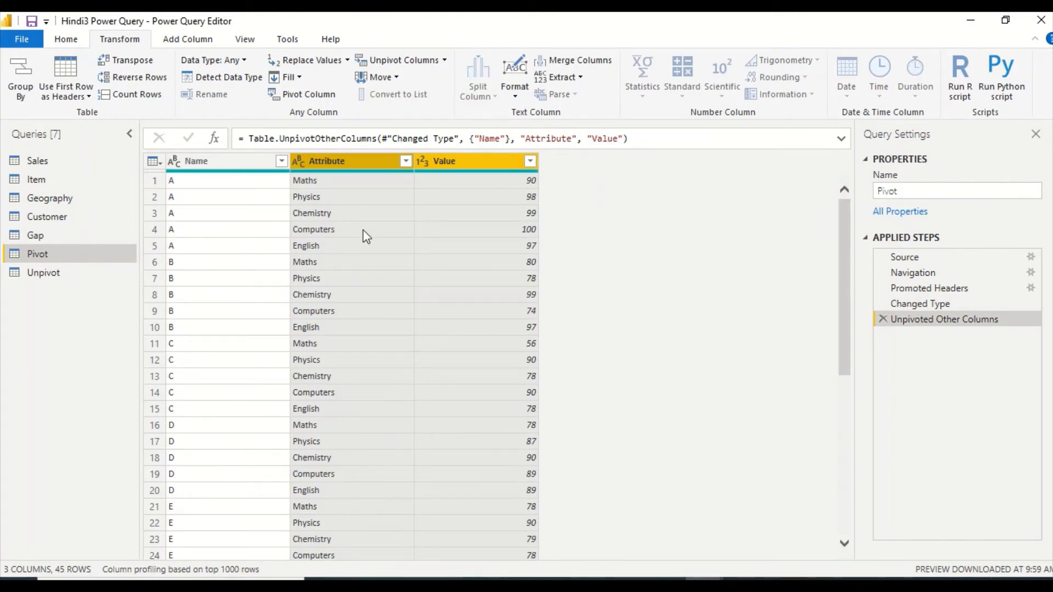
pyautogui.click(358, 137)
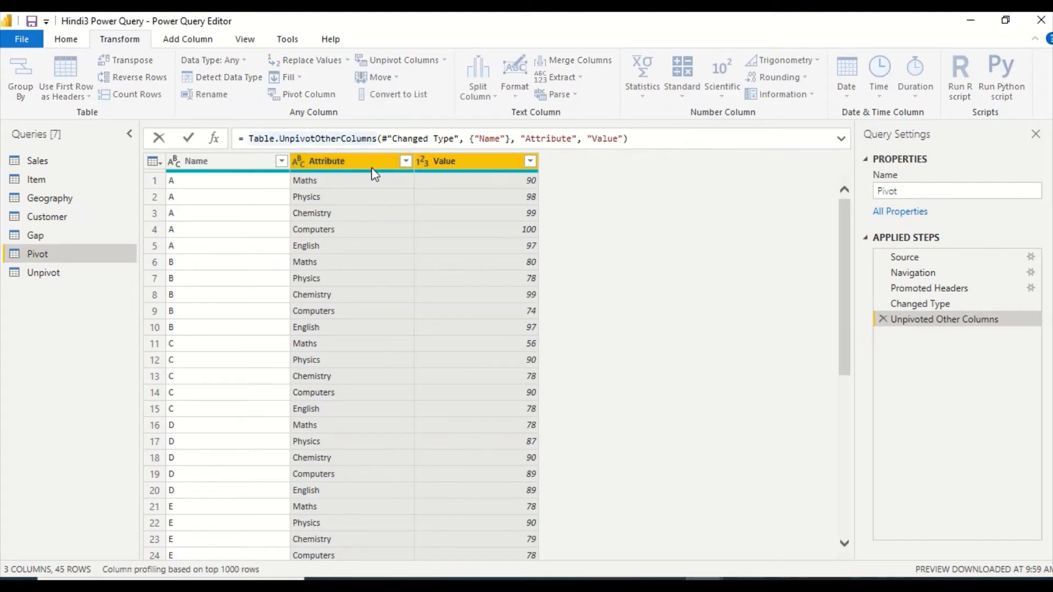
pyautogui.moveTo(339, 138)
# Rename the Attribute column to Subject and the Value column to Marks
pyautogui.click(338, 165)
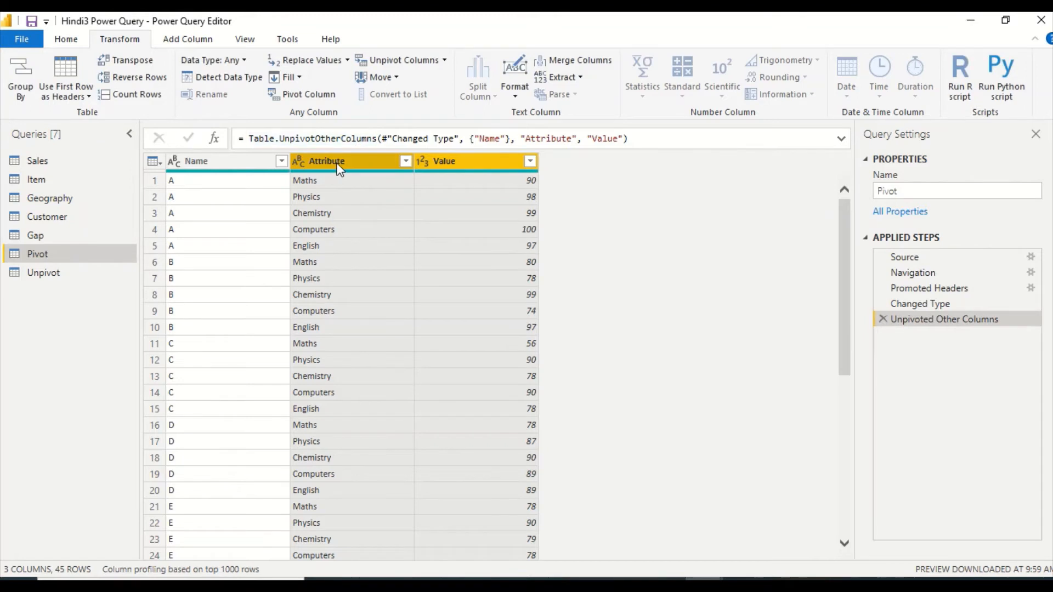
pyautogui.doubleClick(338, 163)
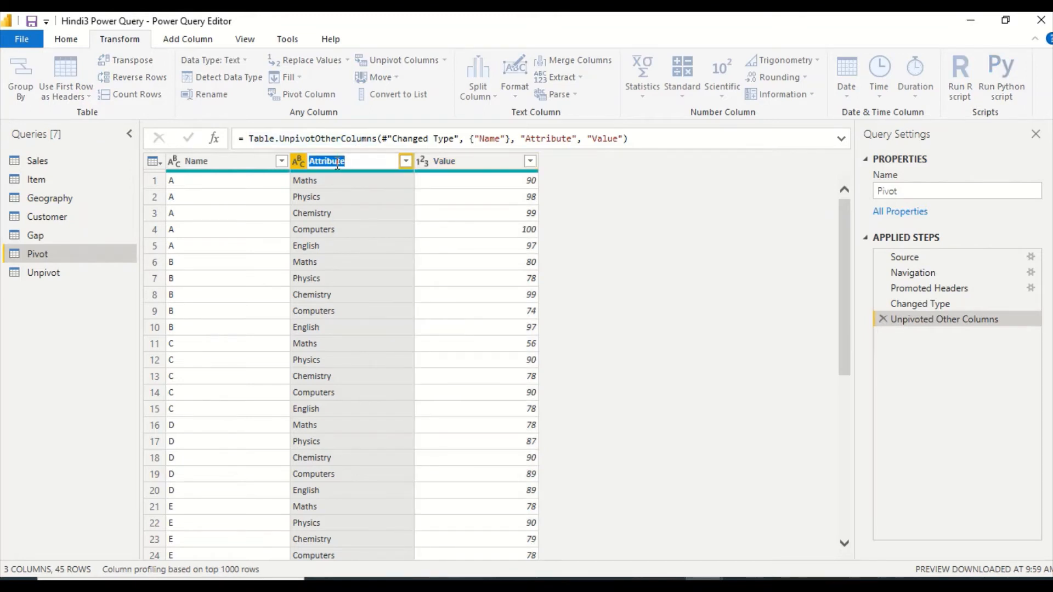
pyautogui.press('BackSpace')
pyautogui.write('Subject')
pyautogui.doubleClick(443, 161)
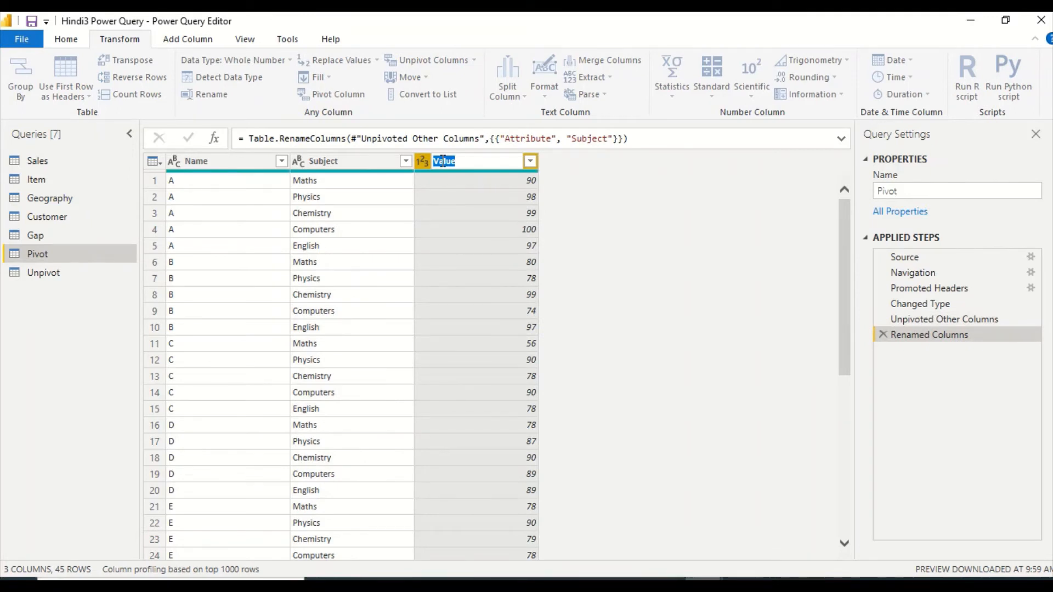
pyautogui.write('Marks')
pyautogui.press('Return')
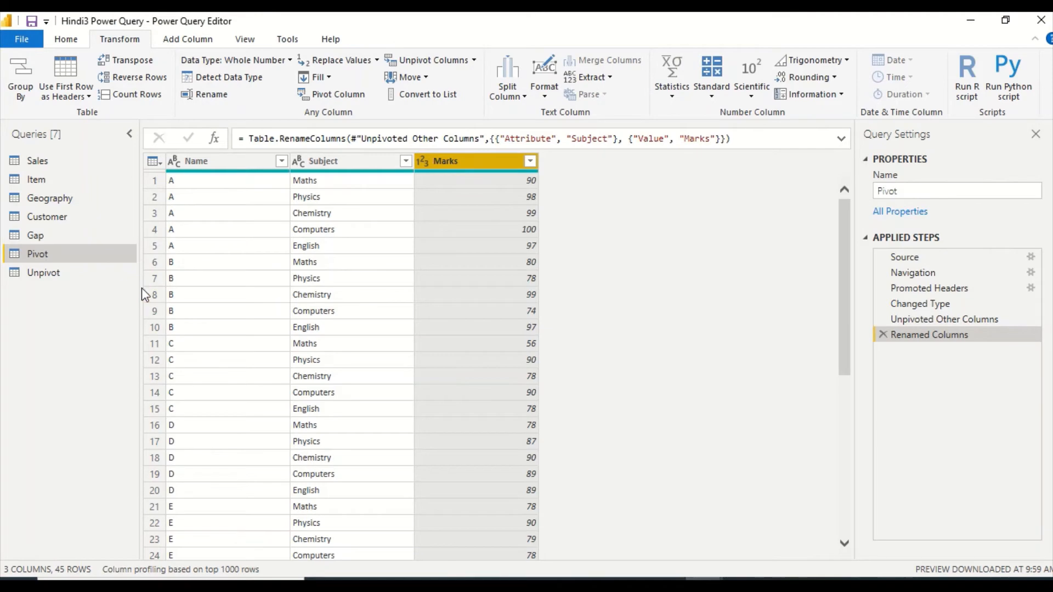
# Display the Unpivot query and review its Month, Measure and Value rows
pyautogui.click(69, 280)
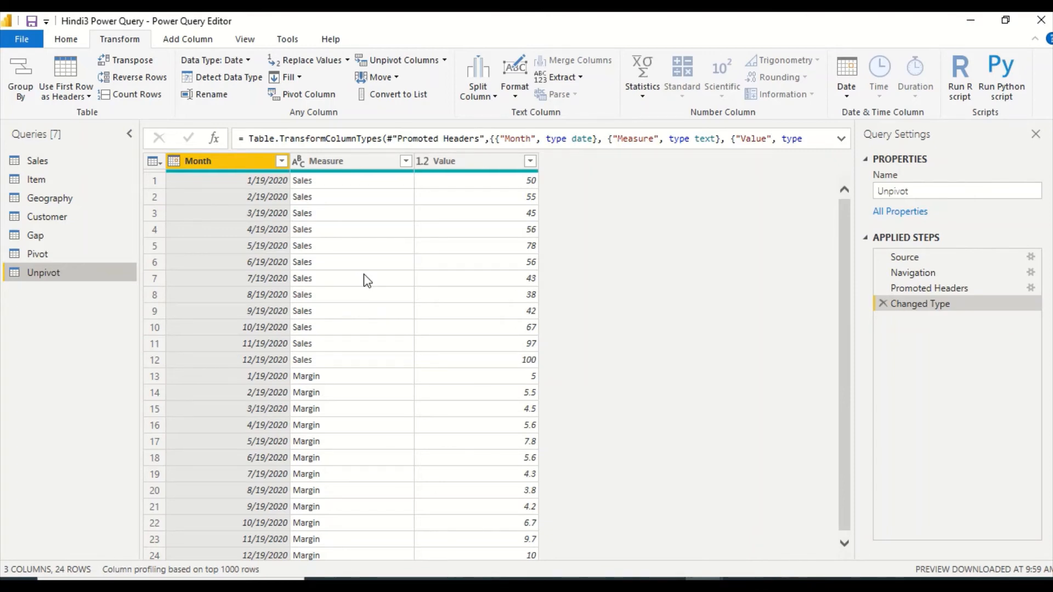
pyautogui.scroll(-1, 364, 274)
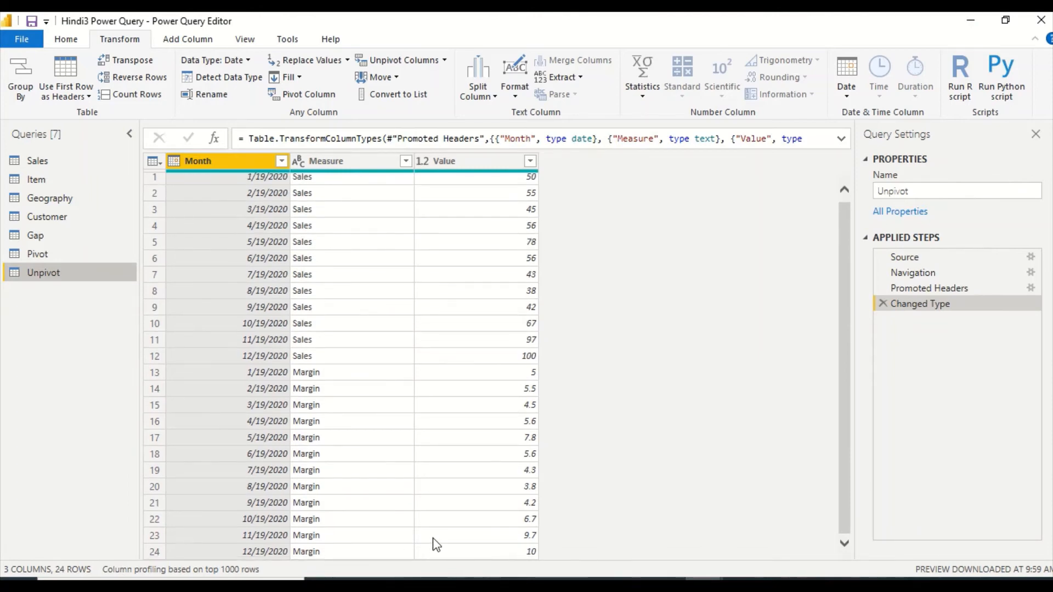
pyautogui.scroll(1, 436, 509)
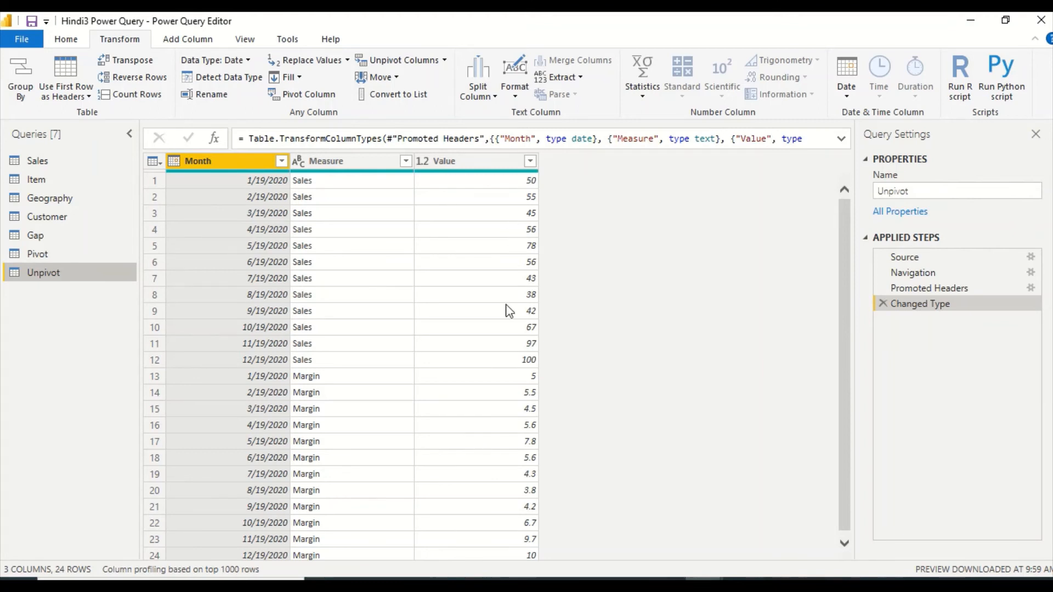
# Pivot the Measure column of the Unpivot query, using Value as the values column and Sum as the aggregate function
pyautogui.scroll(-1, 489, 364)
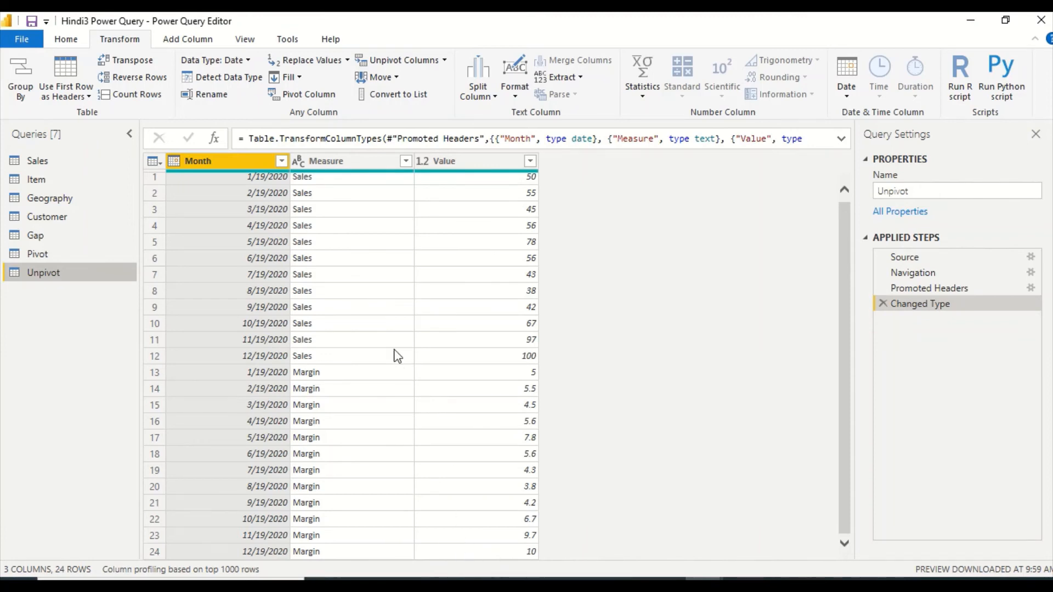
pyautogui.scroll(1, 394, 346)
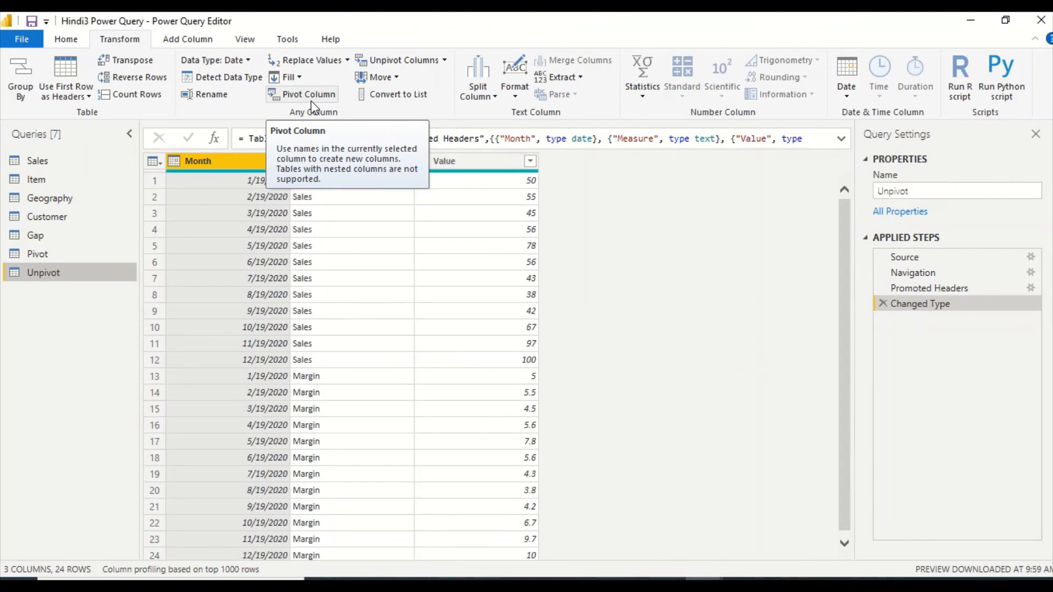
pyautogui.click(337, 146)
pyautogui.click(330, 161)
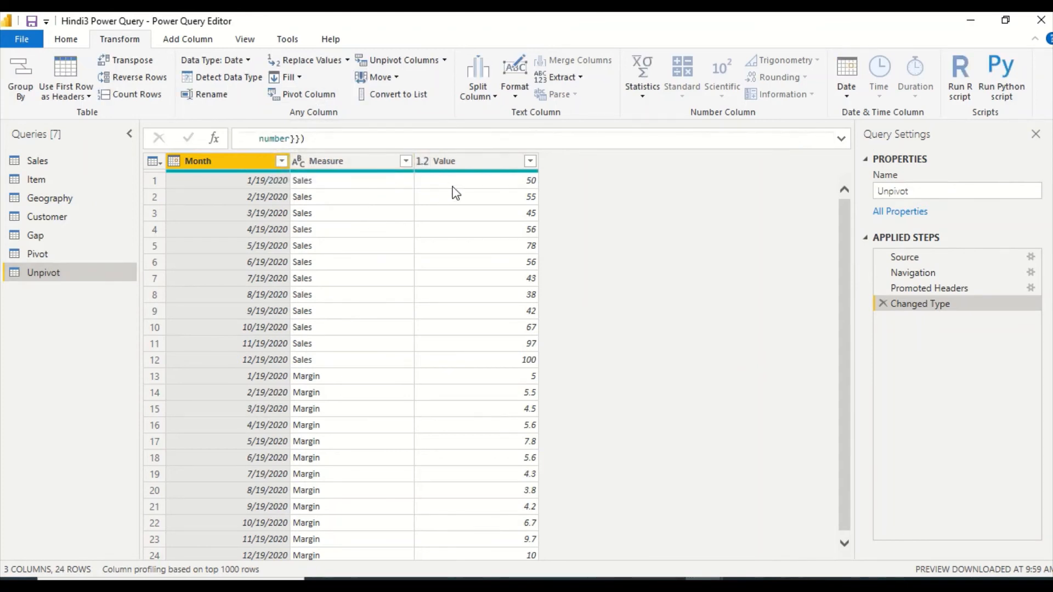
pyautogui.click(324, 162)
pyautogui.keyDown('ctrl'); pyautogui.click(464, 165); pyautogui.keyUp('ctrl')
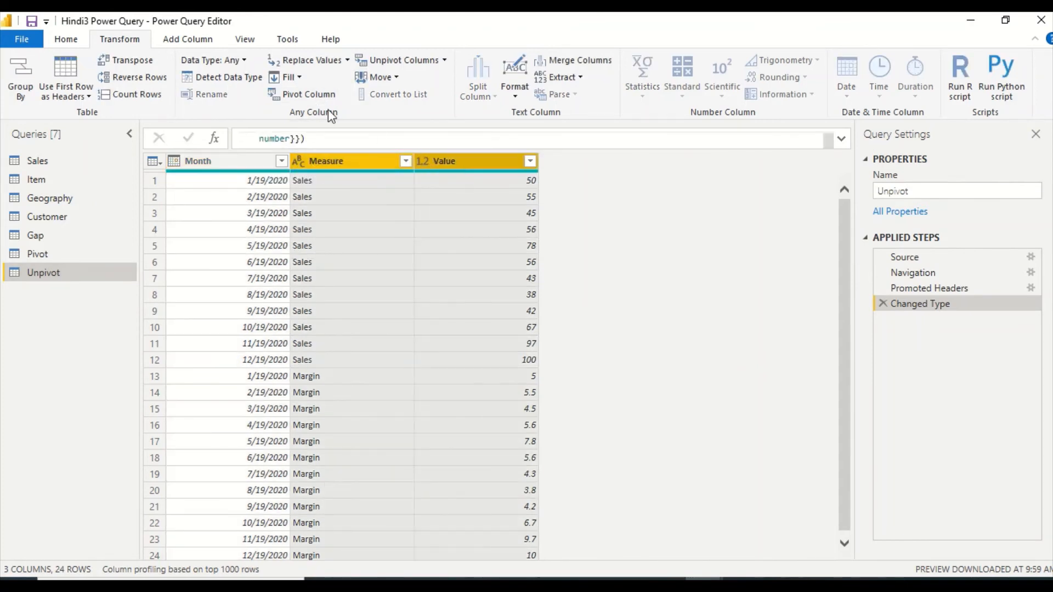
pyautogui.click(318, 94)
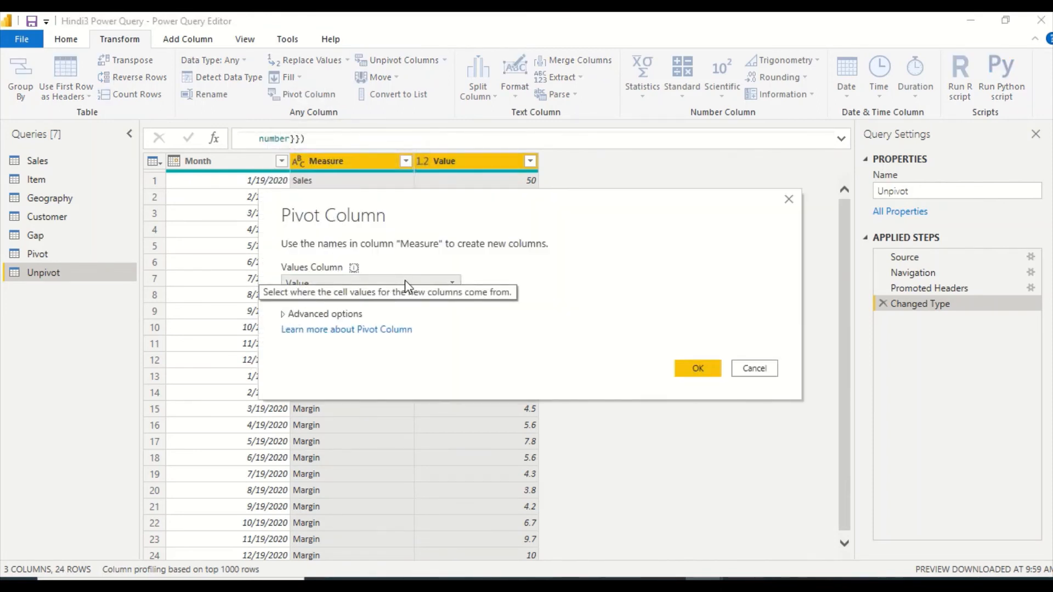
pyautogui.click(283, 315)
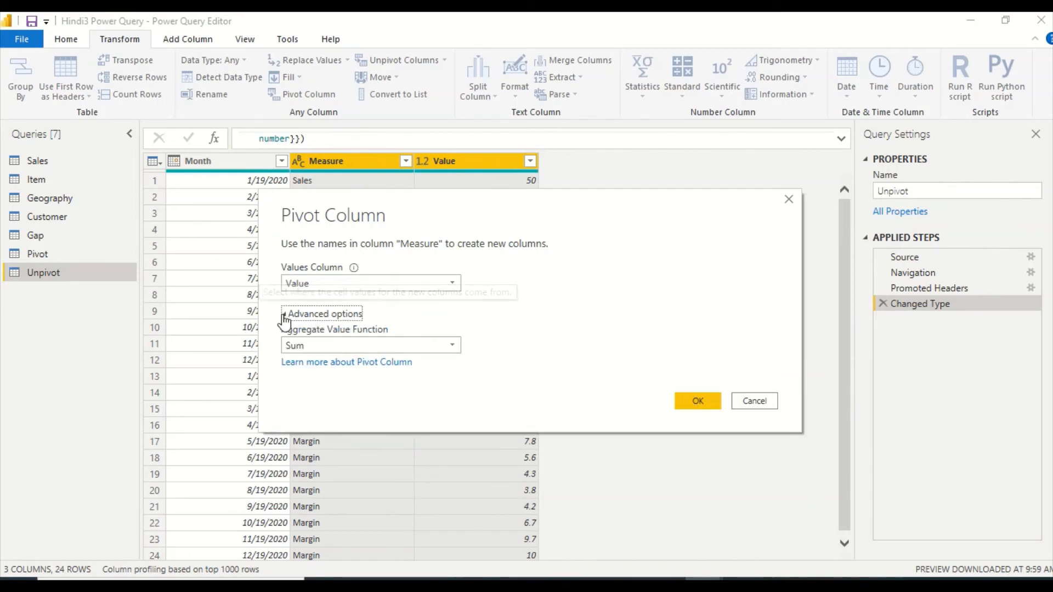
pyautogui.click(301, 347)
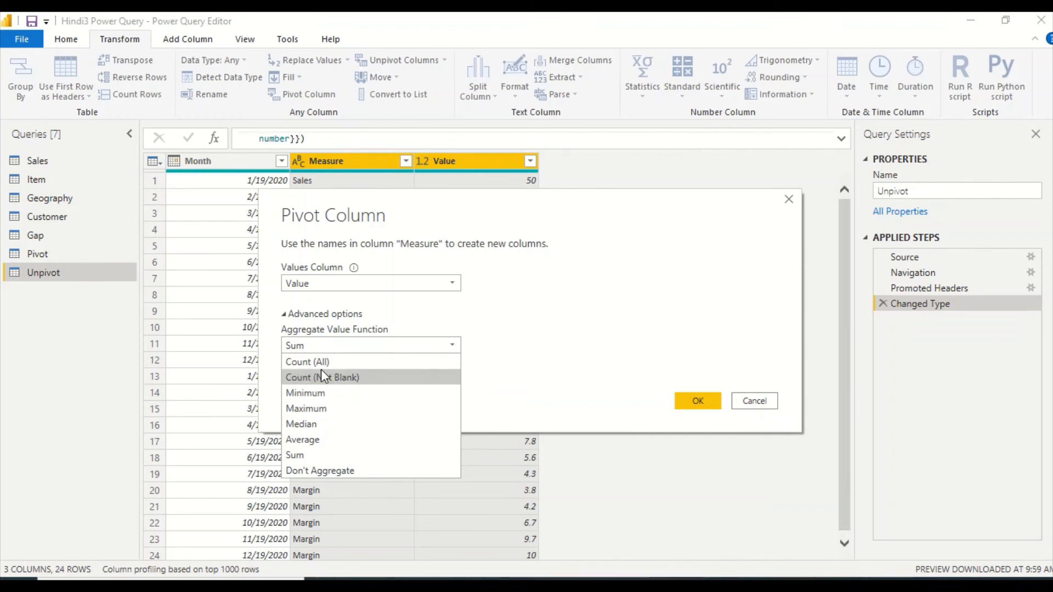
pyautogui.click(318, 454)
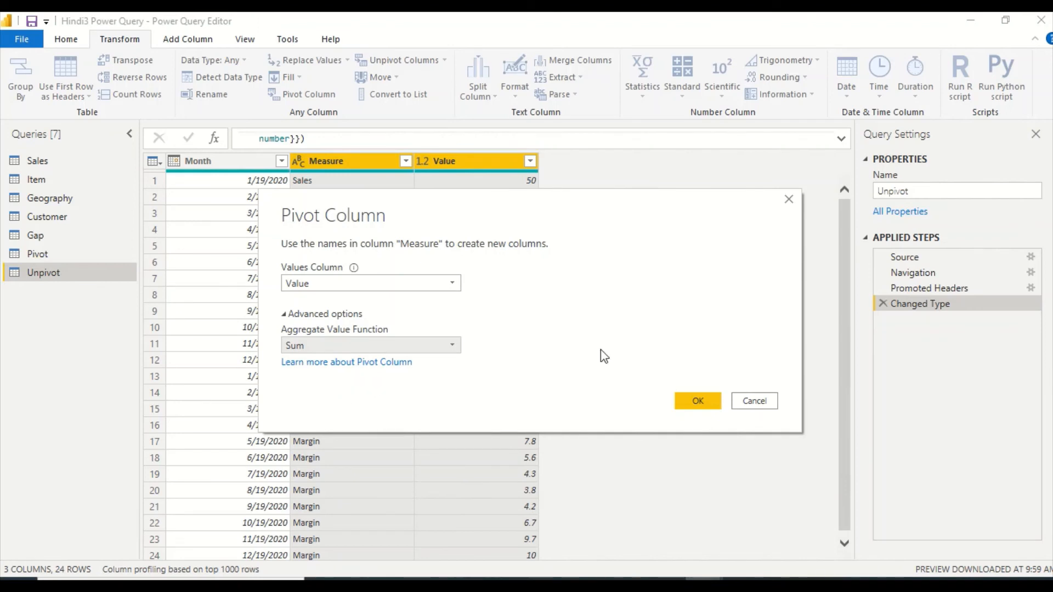
pyautogui.click(696, 401)
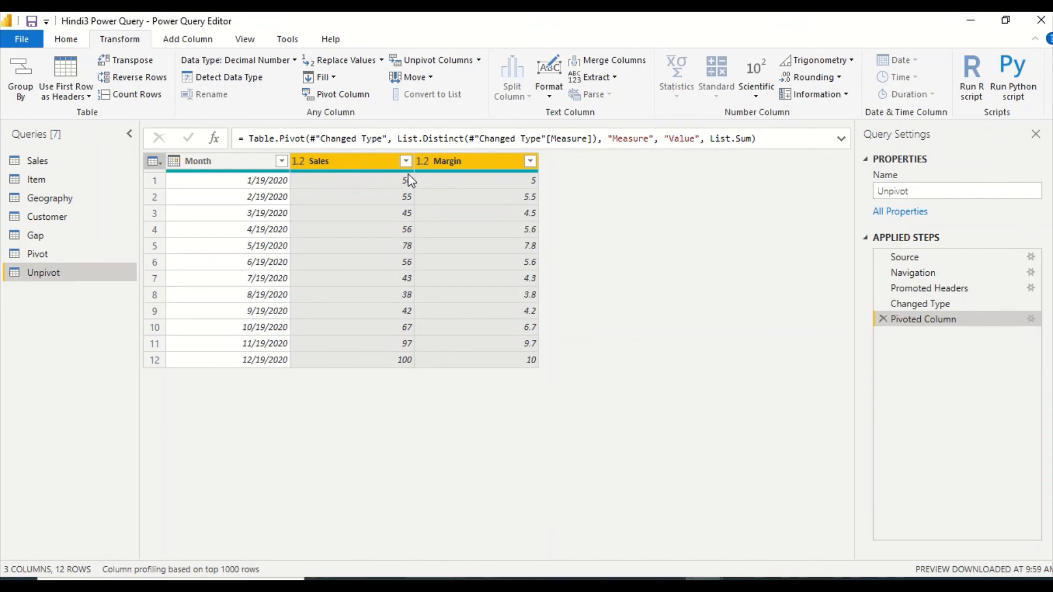
# Rename the Month column of the Unpivot query to Date
pyautogui.moveTo(352, 174)
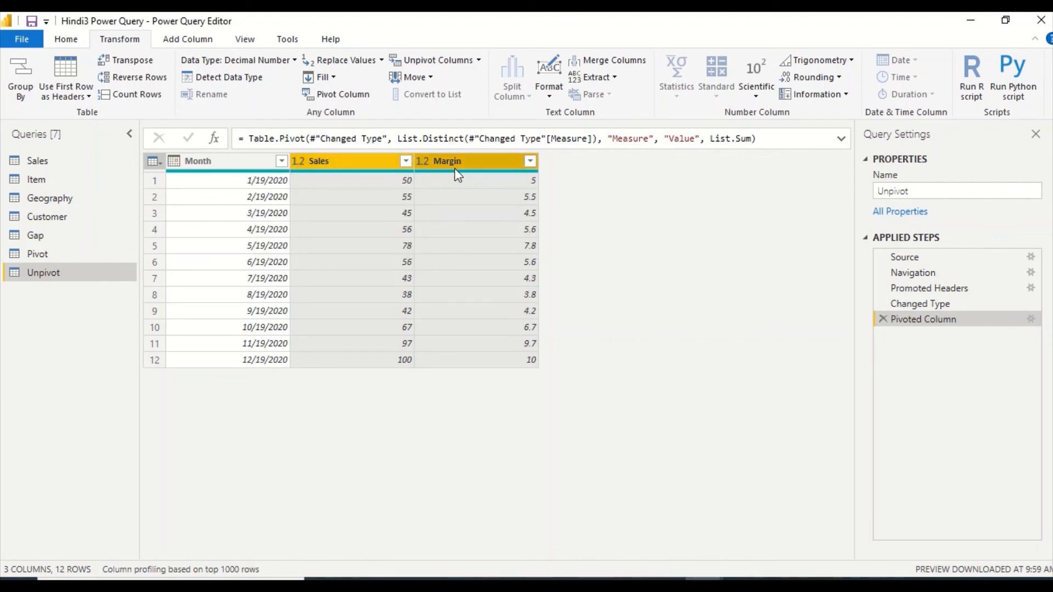
pyautogui.moveTo(470, 190)
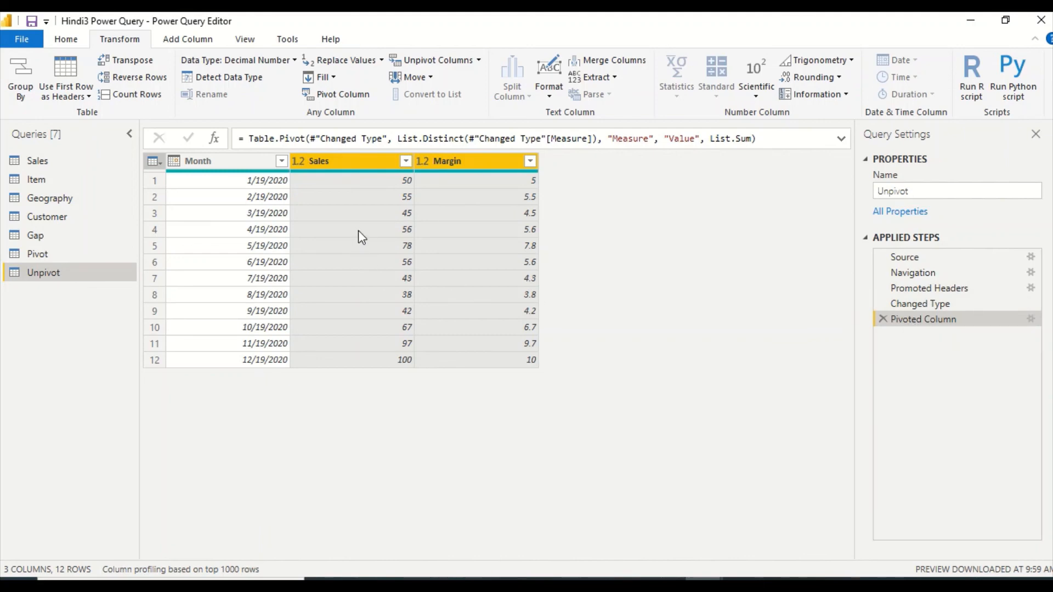
pyautogui.doubleClick(211, 162)
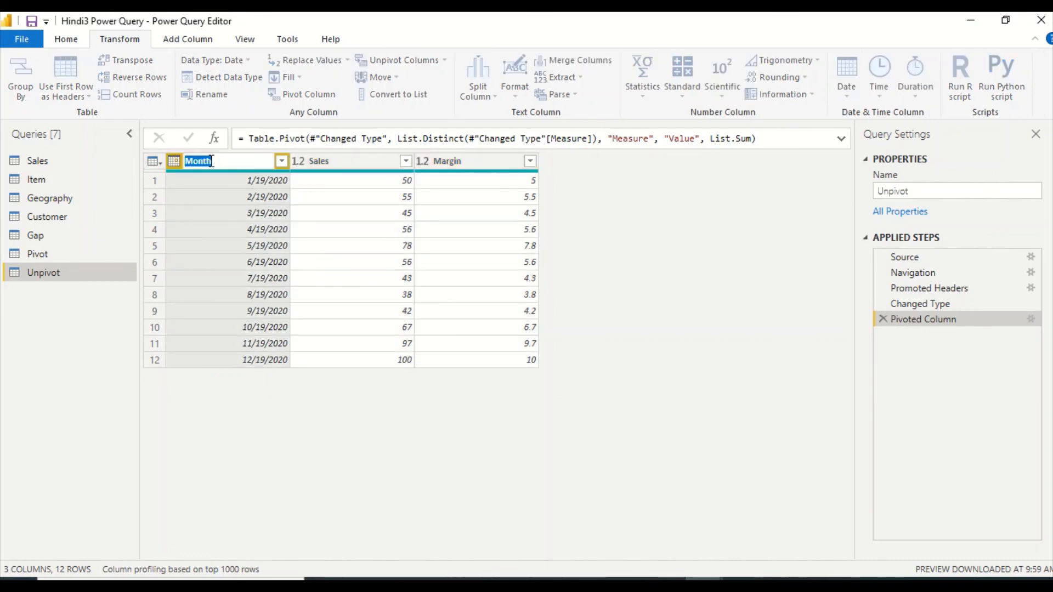
pyautogui.write('Date')
pyautogui.press('Return')
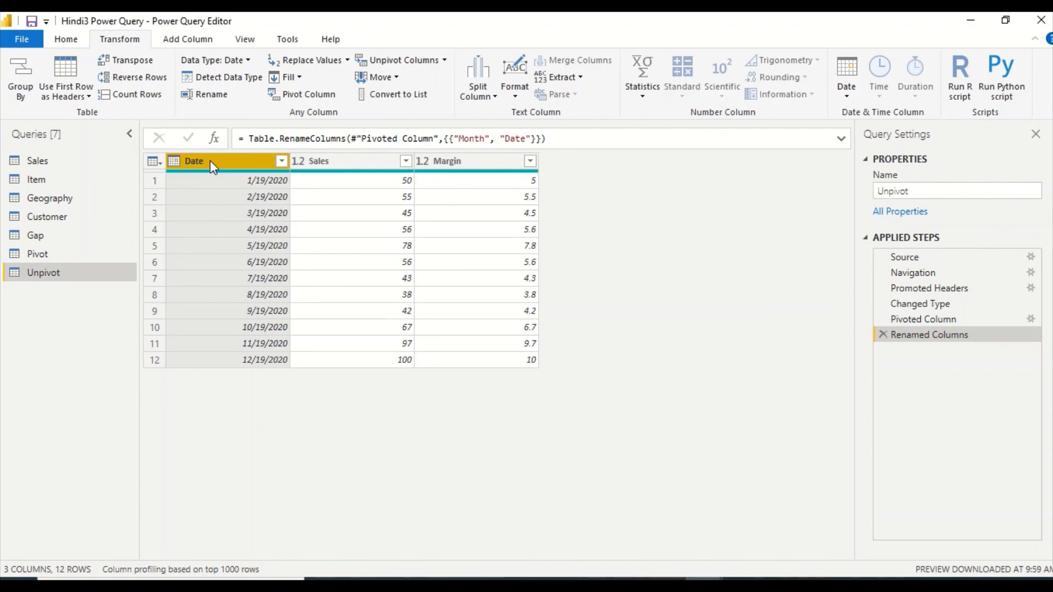
# Close the query editor and apply the pending query changes
pyautogui.click(67, 39)
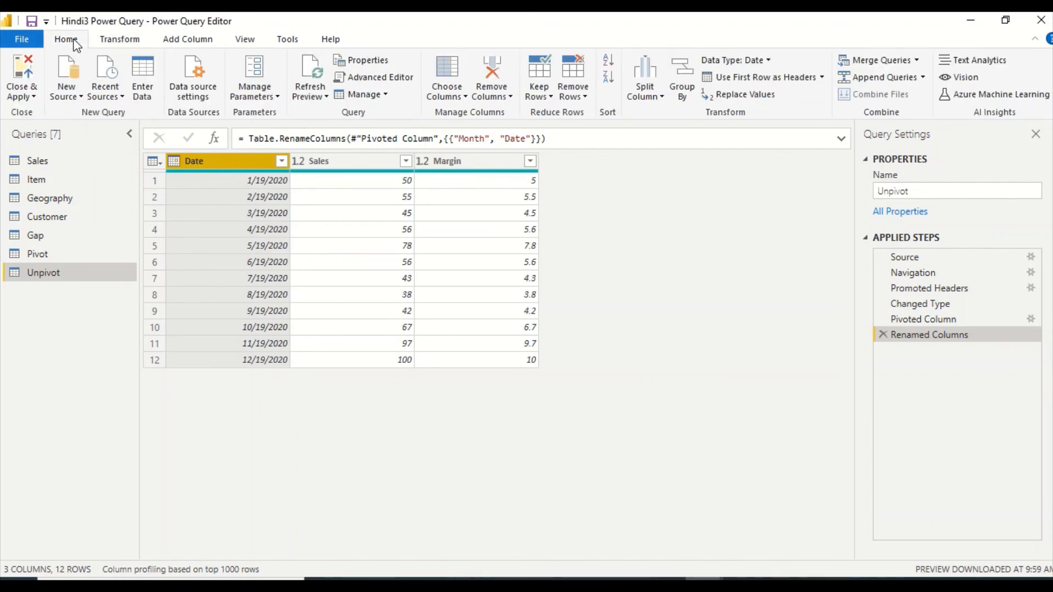
pyautogui.click(22, 94)
pyautogui.click(40, 116)
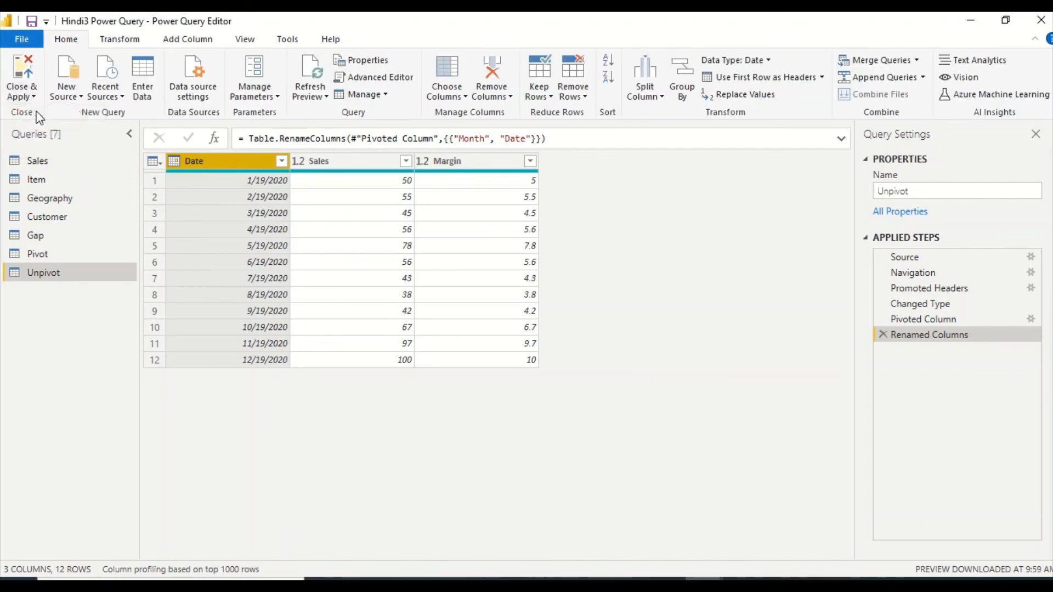